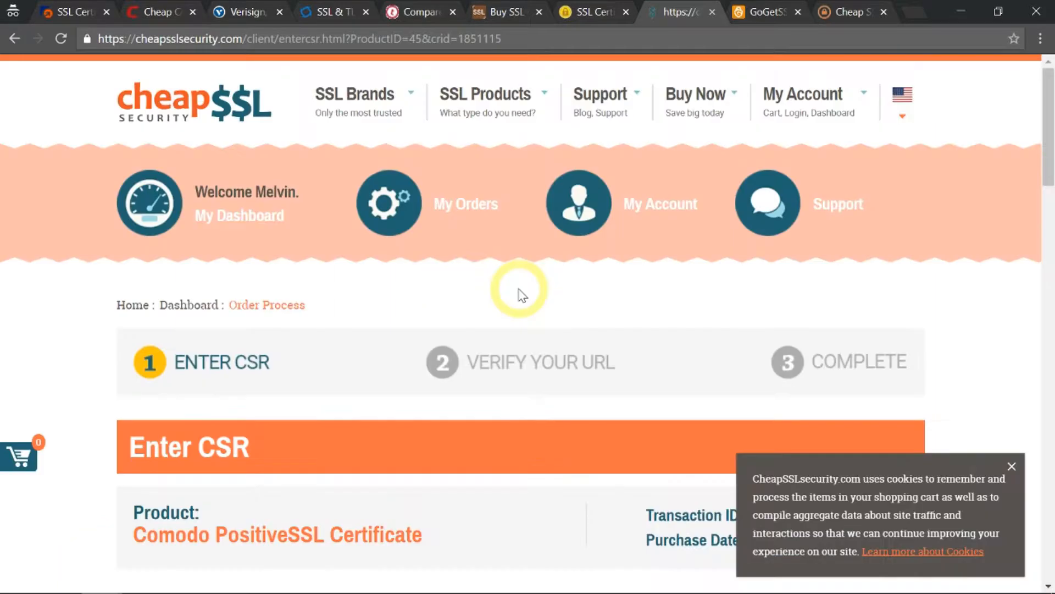
# Review the order form's order type, automated authentication options with pre-authorized email addresses, and CSR input instructions
pyautogui.scroll(-4, 519, 291)
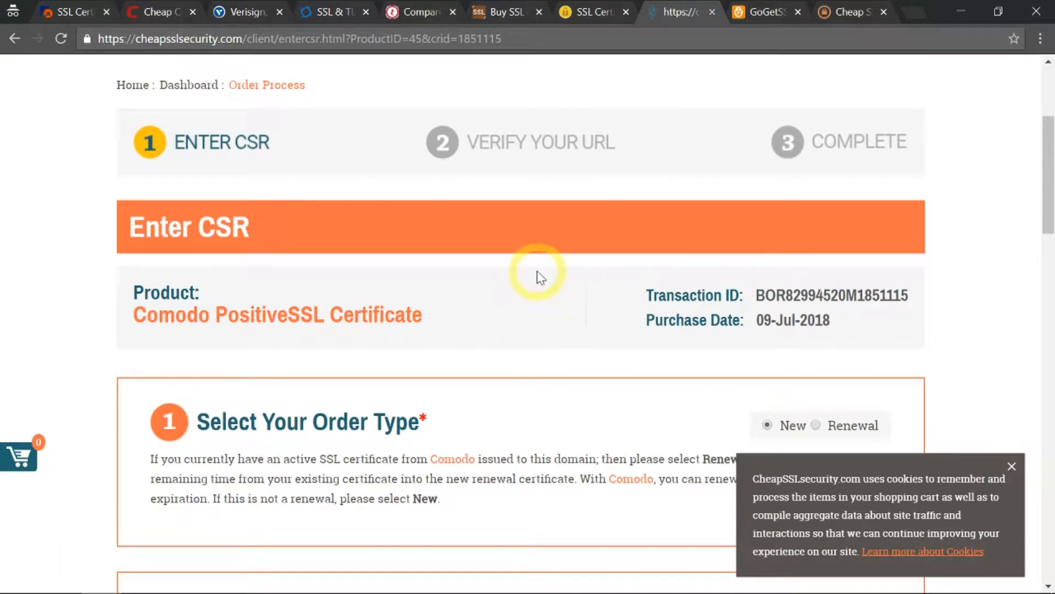
pyautogui.scroll(-2, 539, 274)
pyautogui.scroll(-2, 549, 281)
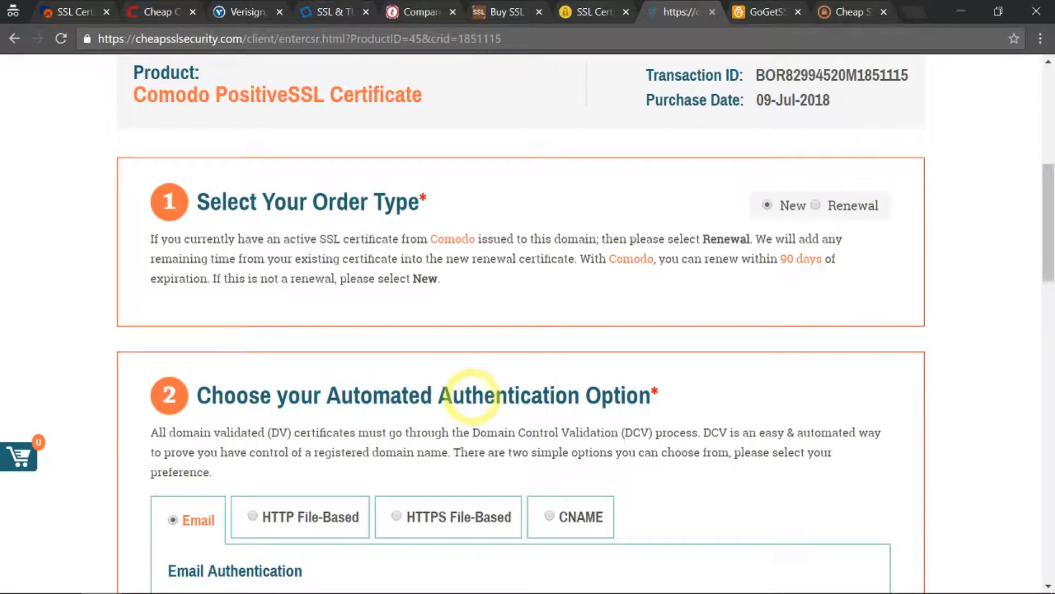
pyautogui.scroll(-4, 471, 391)
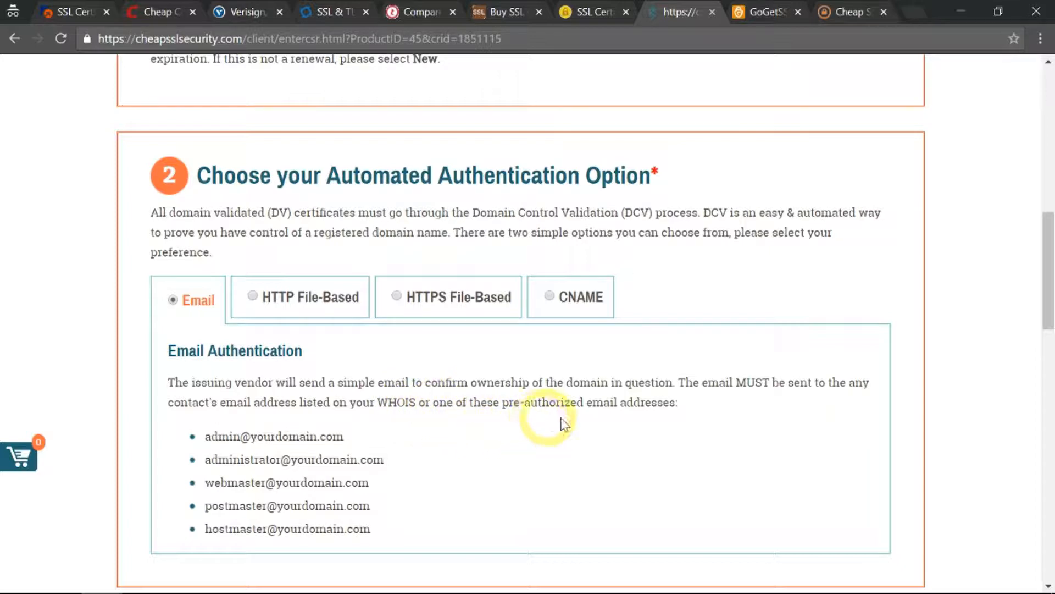
pyautogui.moveTo(406, 521); pyautogui.dragTo(367, 447)
pyautogui.click(367, 446)
pyautogui.scroll(-8, 540, 332)
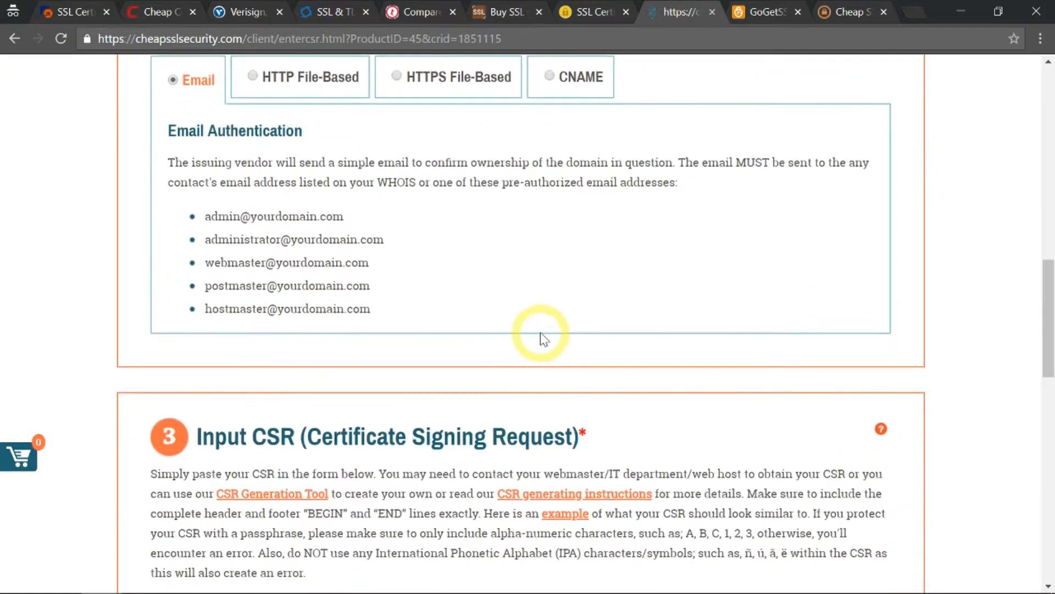
pyautogui.scroll(-4, 524, 297)
pyautogui.scroll(2, 522, 299)
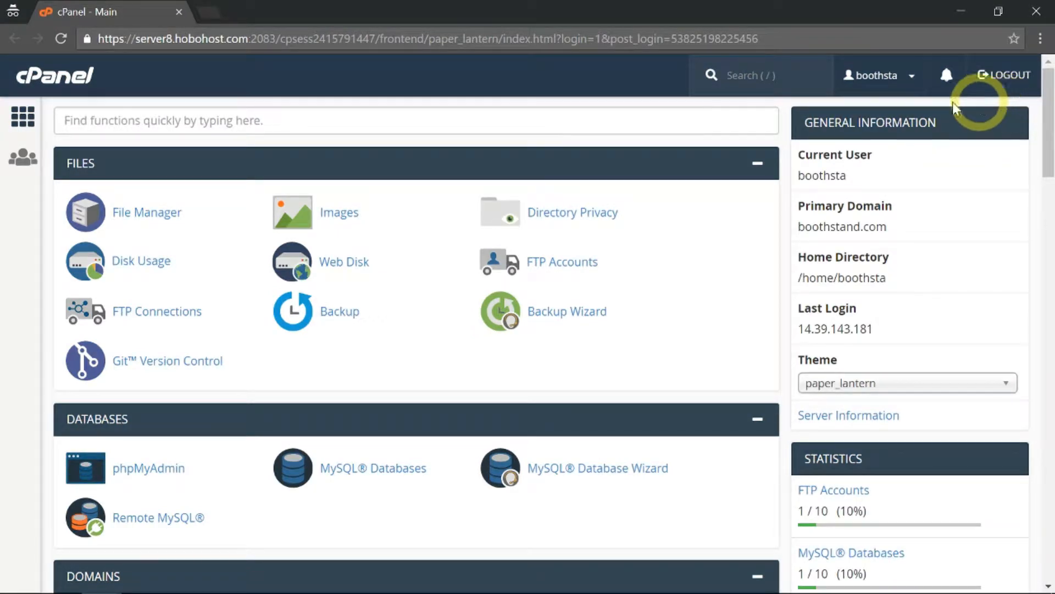
# In cPanel, open the SSL/TLS page for generating, viewing or deleting certificate signing requests
pyautogui.scroll(-6, 416, 187)
pyautogui.scroll(-6, 416, 189)
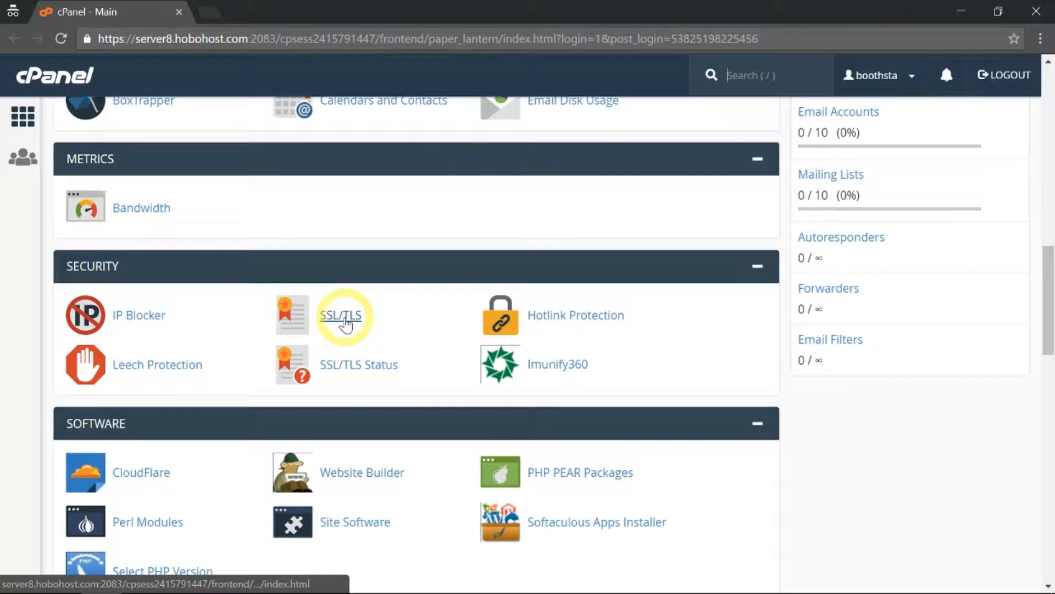
pyautogui.click(345, 319)
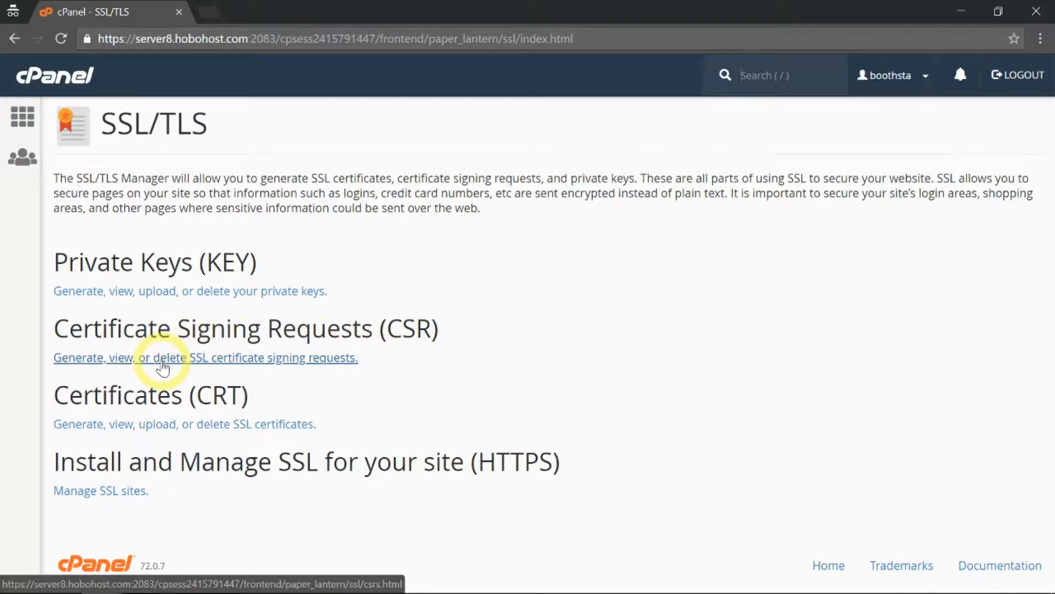
pyautogui.click(163, 367)
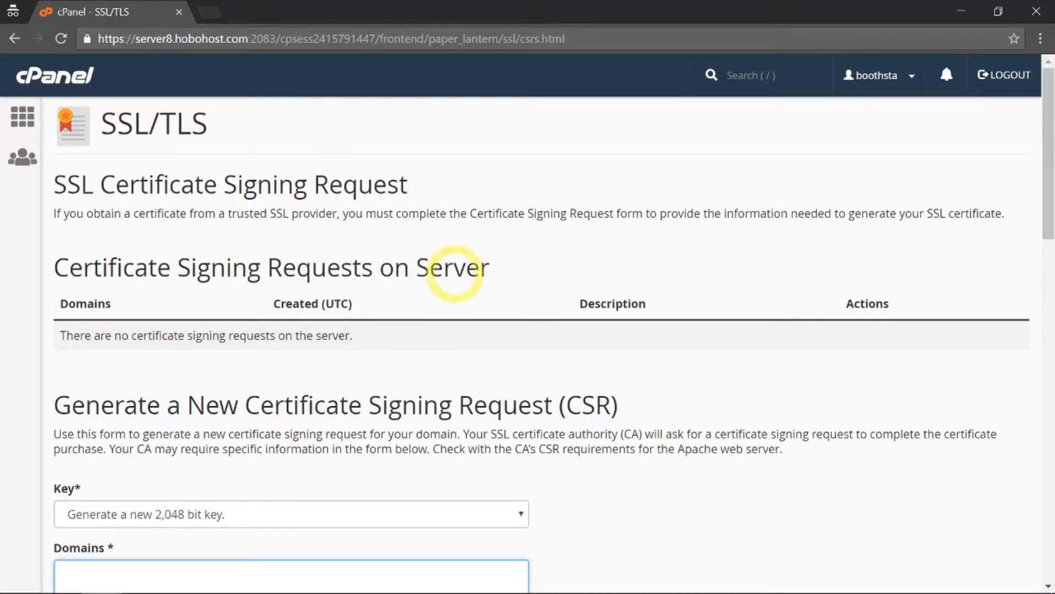
pyautogui.scroll(-4, 455, 273)
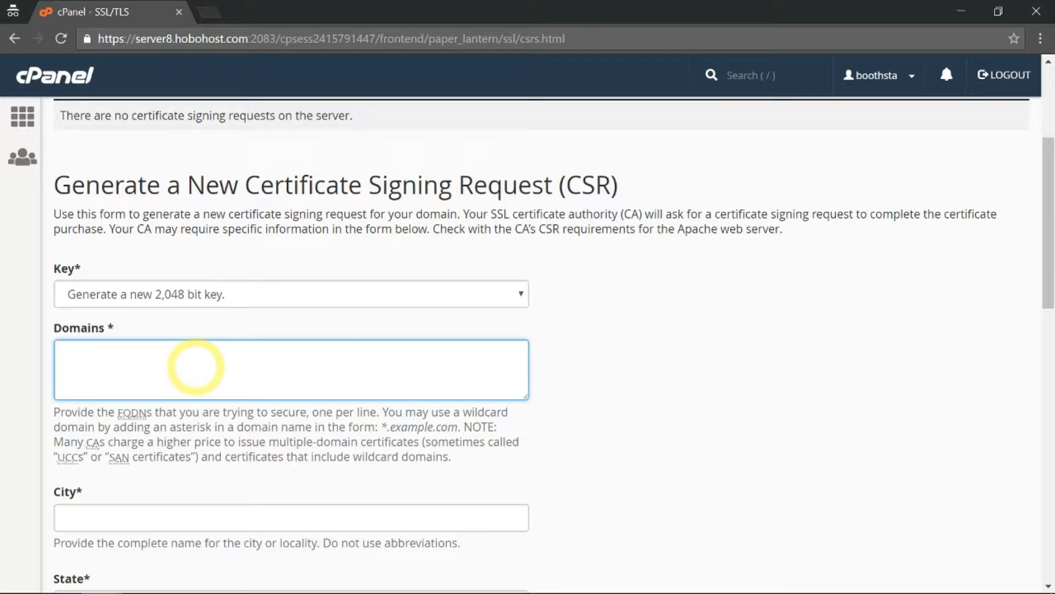
pyautogui.write('bothst')
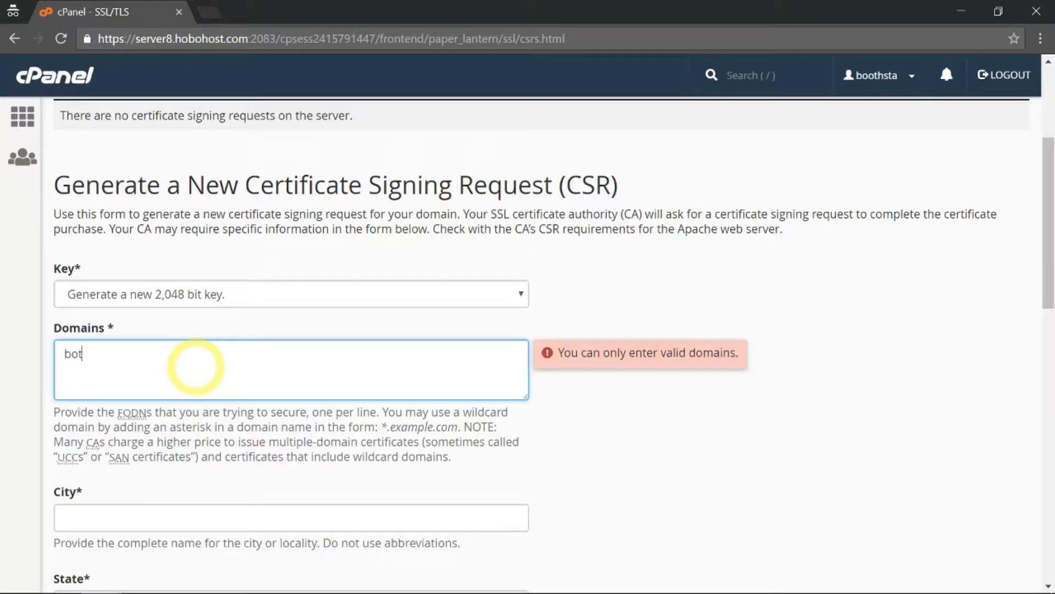
pyautogui.press('BackSpace')
pyautogui.press('BackSpace')
pyautogui.press('BackSpace')
pyautogui.press('BackSpace')
pyautogui.write('it')
pyautogui.write('othstand.c')
pyautogui.write('om')
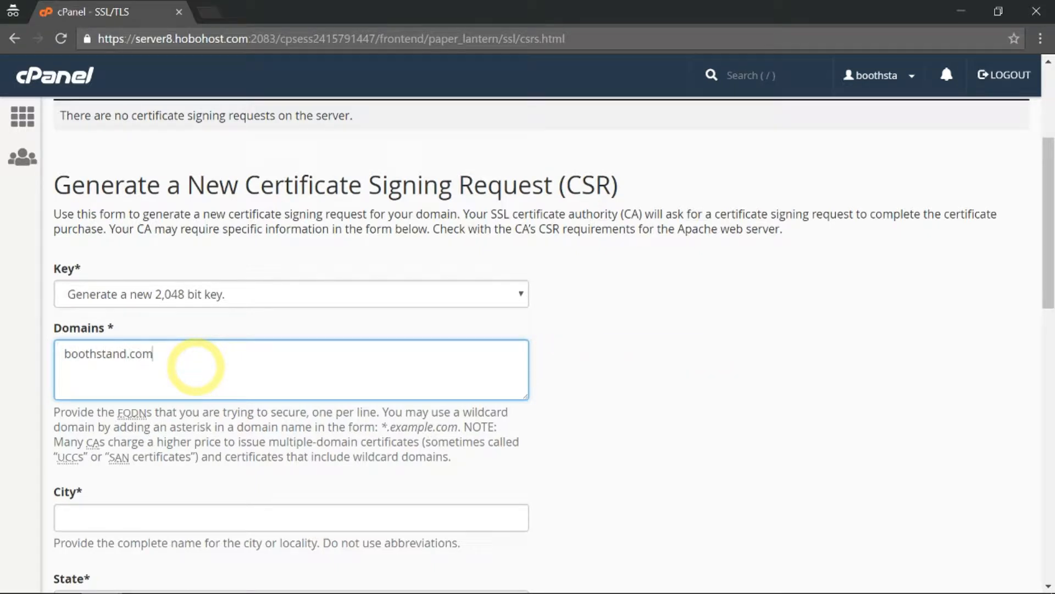
pyautogui.write('ww')
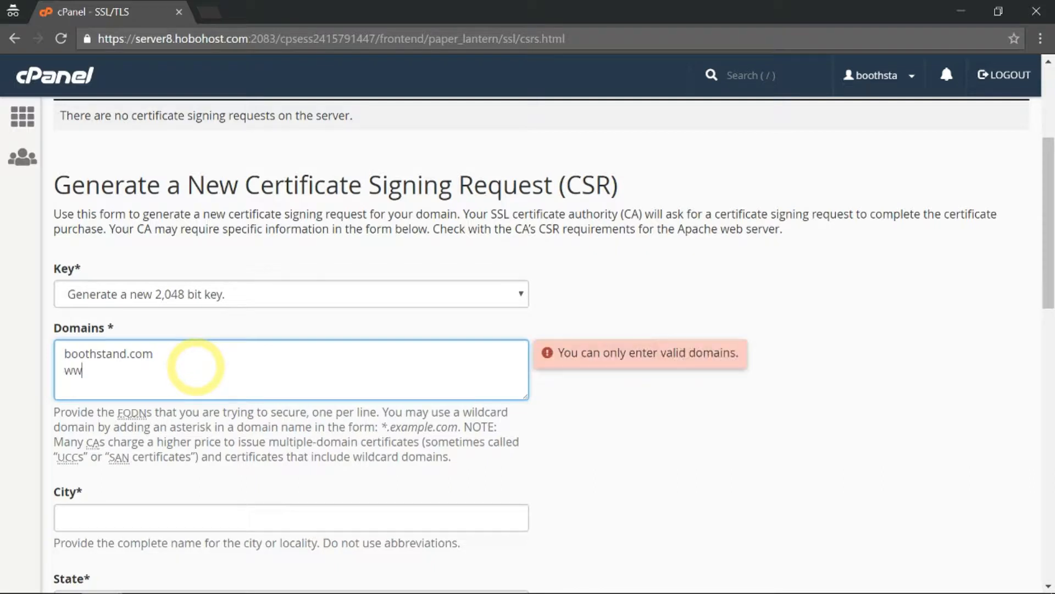
pyautogui.write('w.boothstand.com')
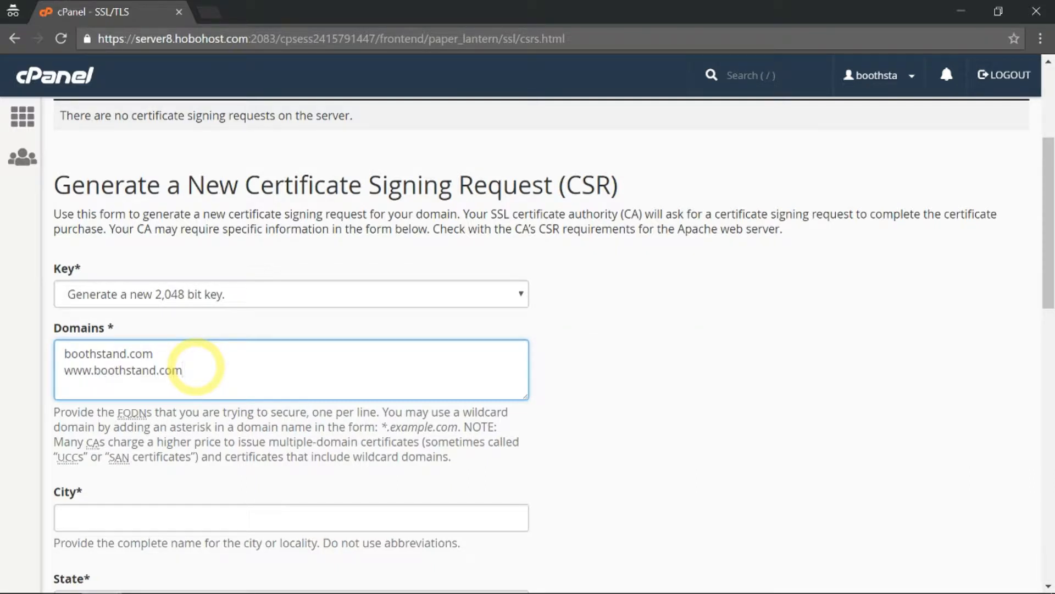
# Examine the remaining CSR form fields, from city, state and country through company, email, passphrase and description
pyautogui.scroll(-4, 204, 297)
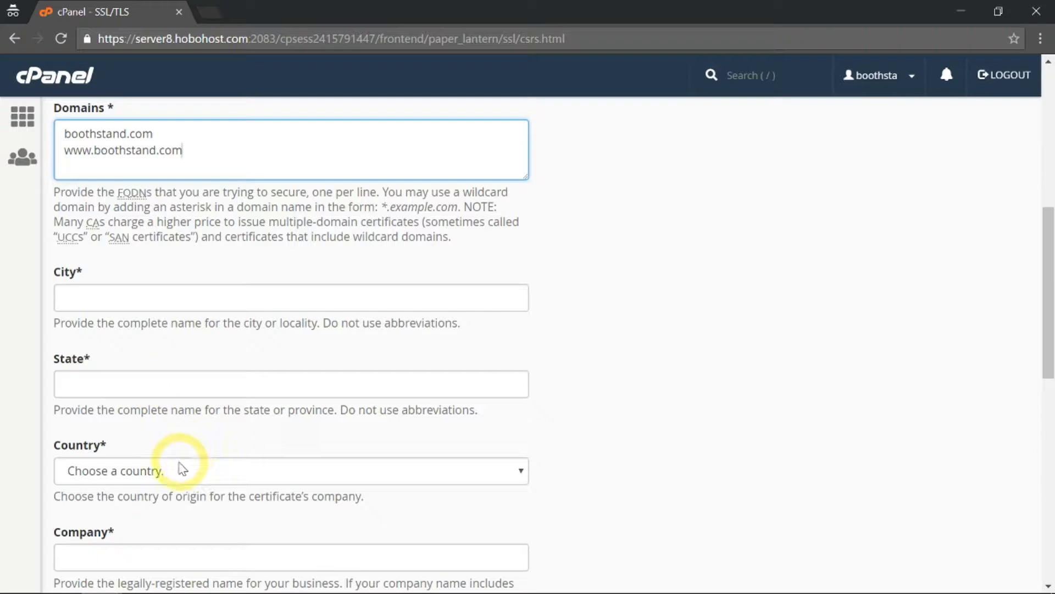
pyautogui.scroll(-2, 183, 469)
pyautogui.scroll(-2, 132, 446)
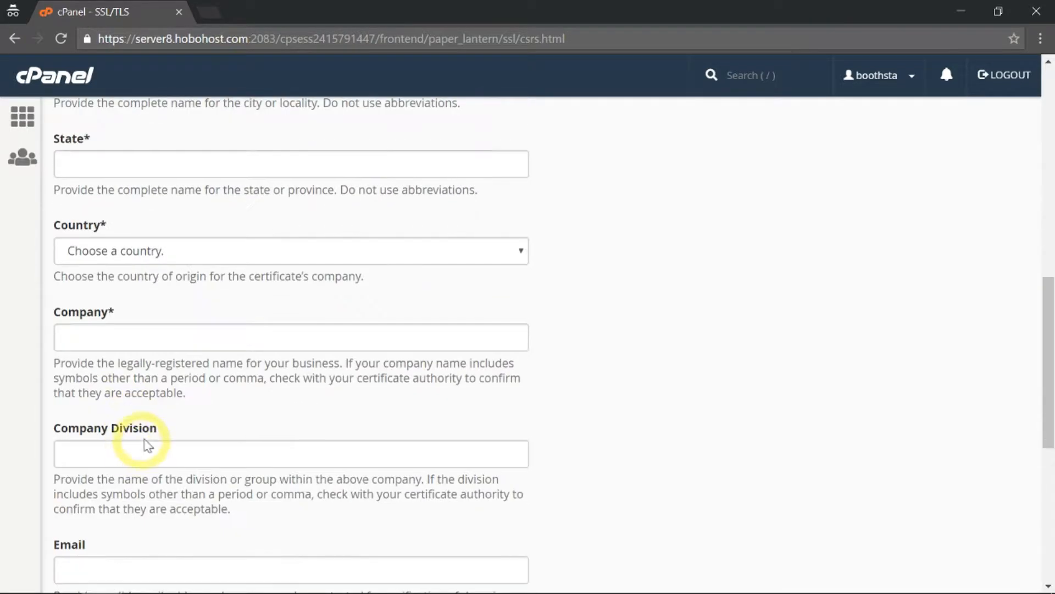
pyautogui.scroll(-2, 151, 446)
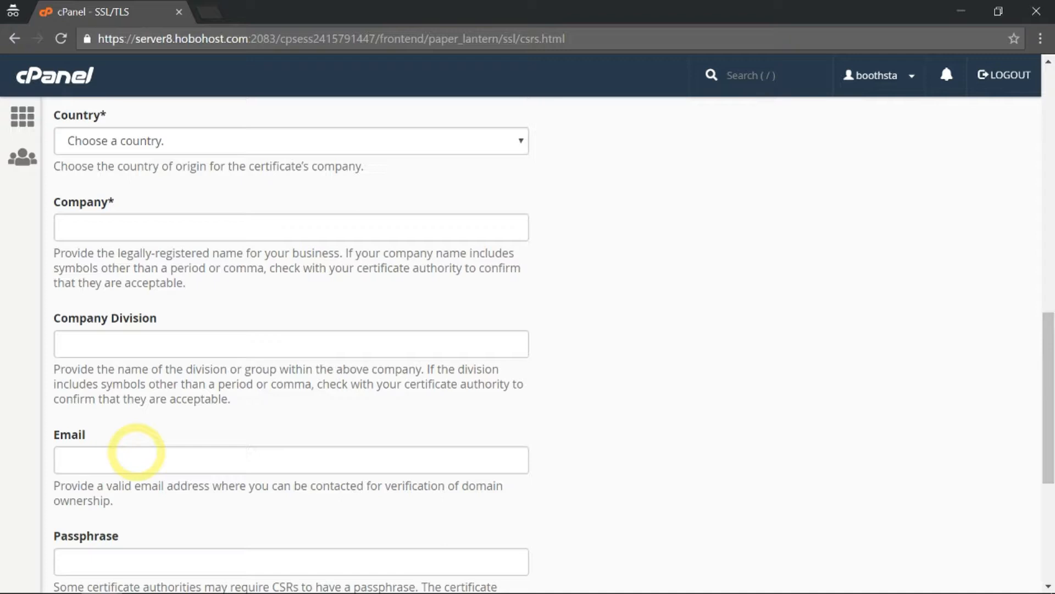
pyautogui.scroll(-2, 137, 451)
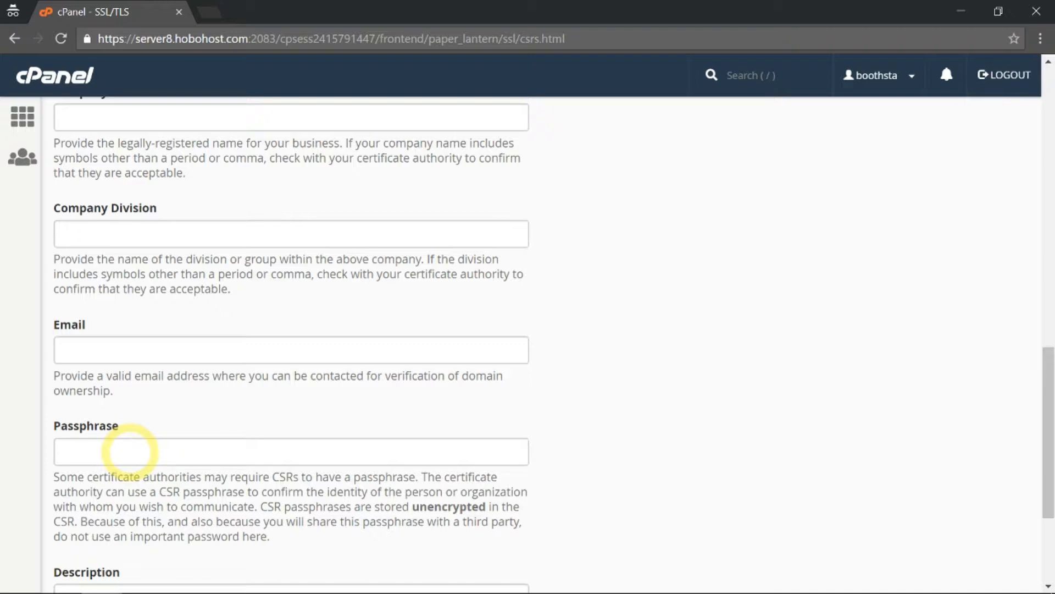
pyautogui.scroll(-4, 129, 450)
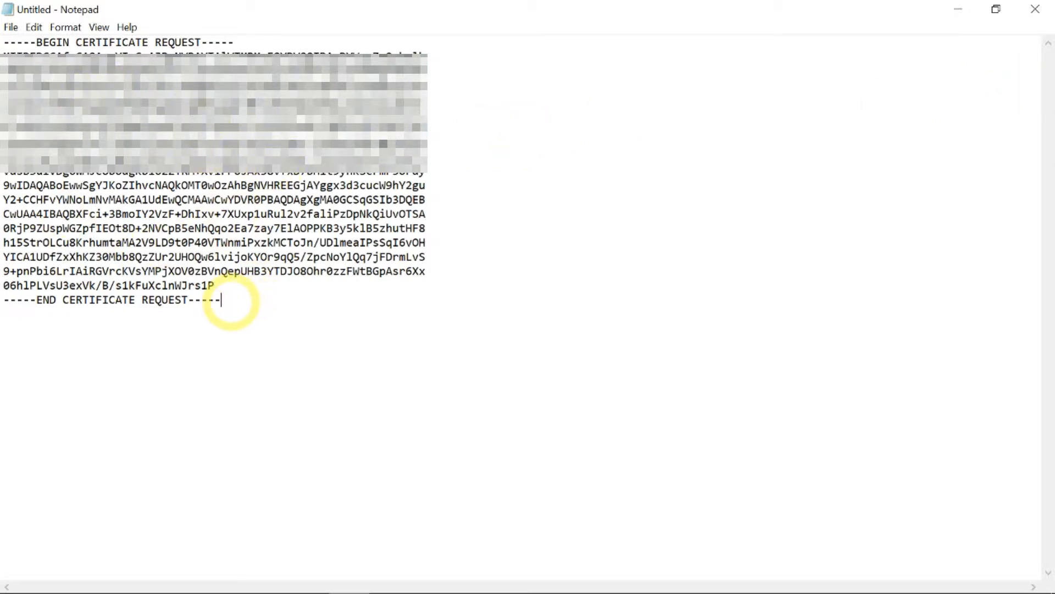
# Copy the complete certificate request in Notepad, including its BEGIN and END lines
pyautogui.moveTo(231, 301); pyautogui.dragTo(3, 42)
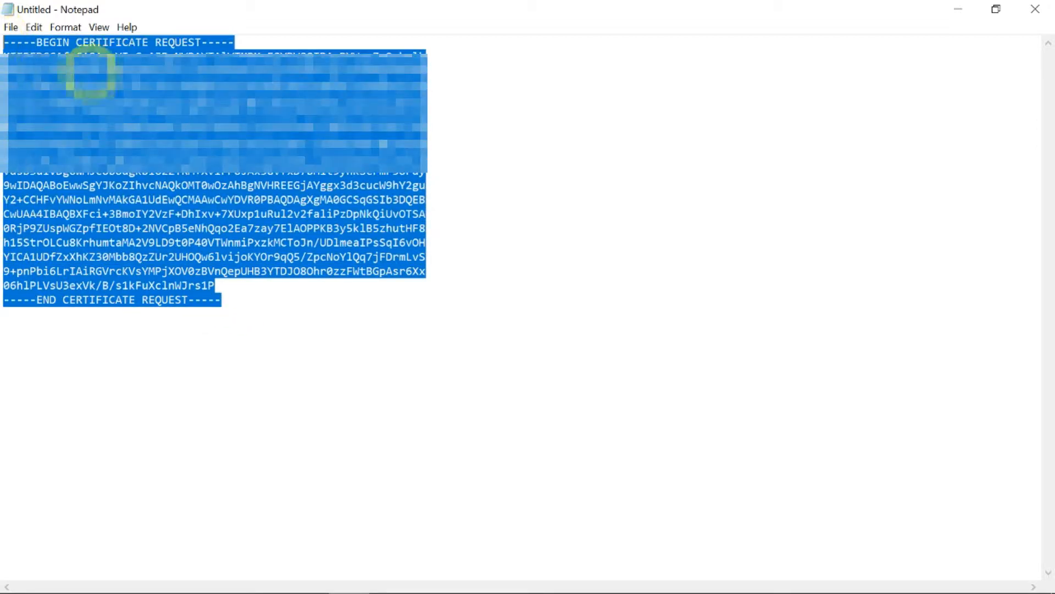
pyautogui.rightClick(166, 101)
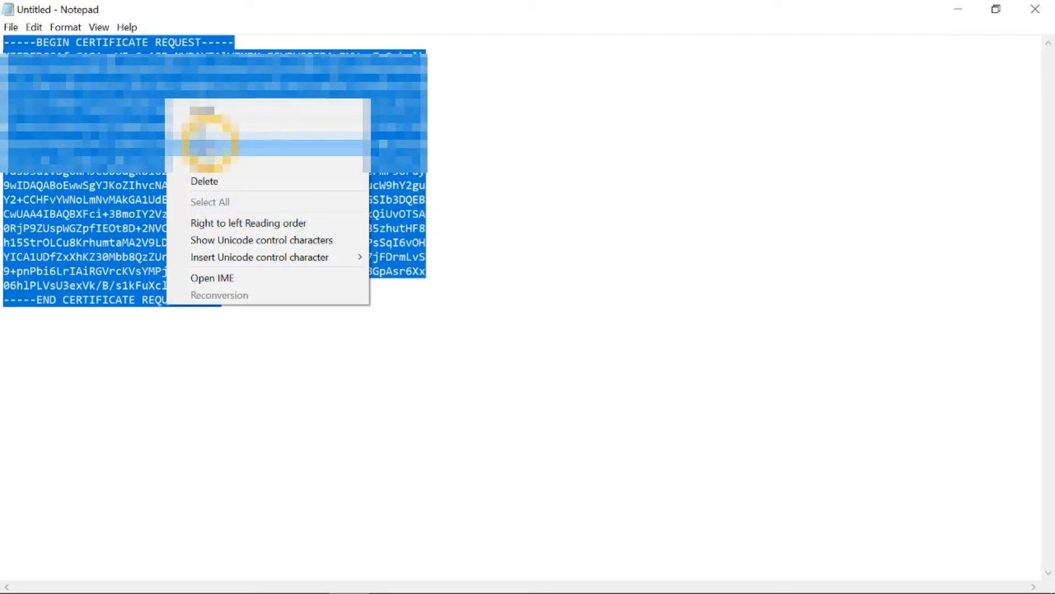
pyautogui.click(211, 144)
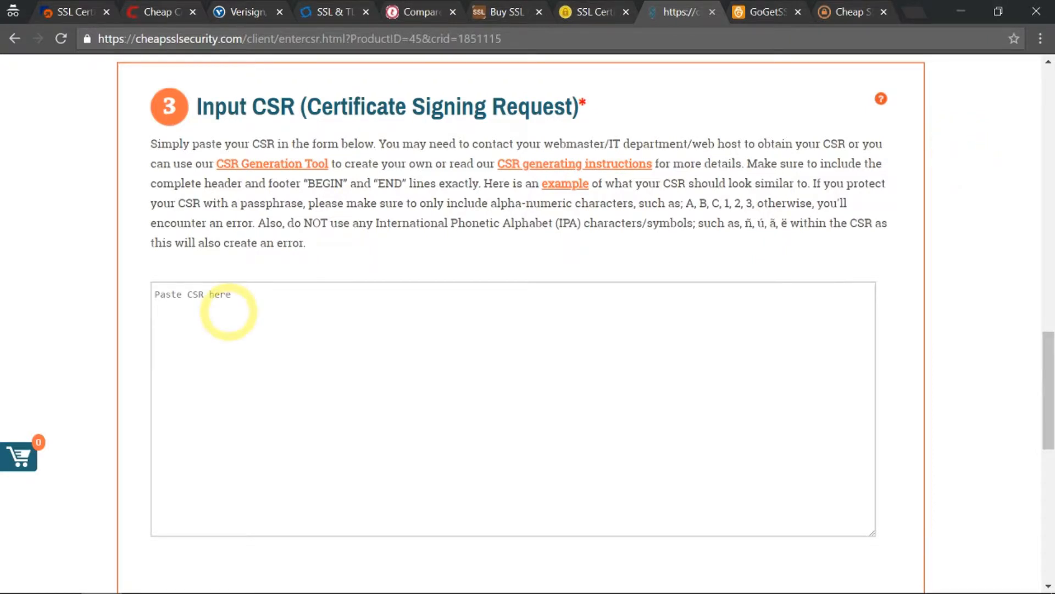
# Paste the certificate request into the CheapSSLsecurity order's CSR field and continue to URL verification with Apache-ModSSL as the server
pyautogui.rightClick(254, 296)
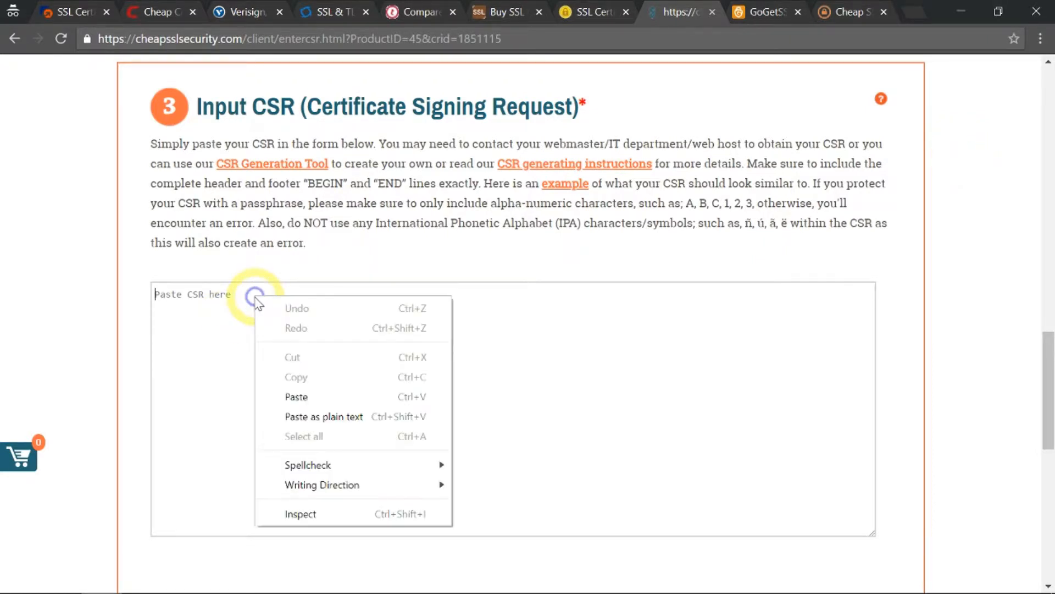
pyautogui.click(304, 394)
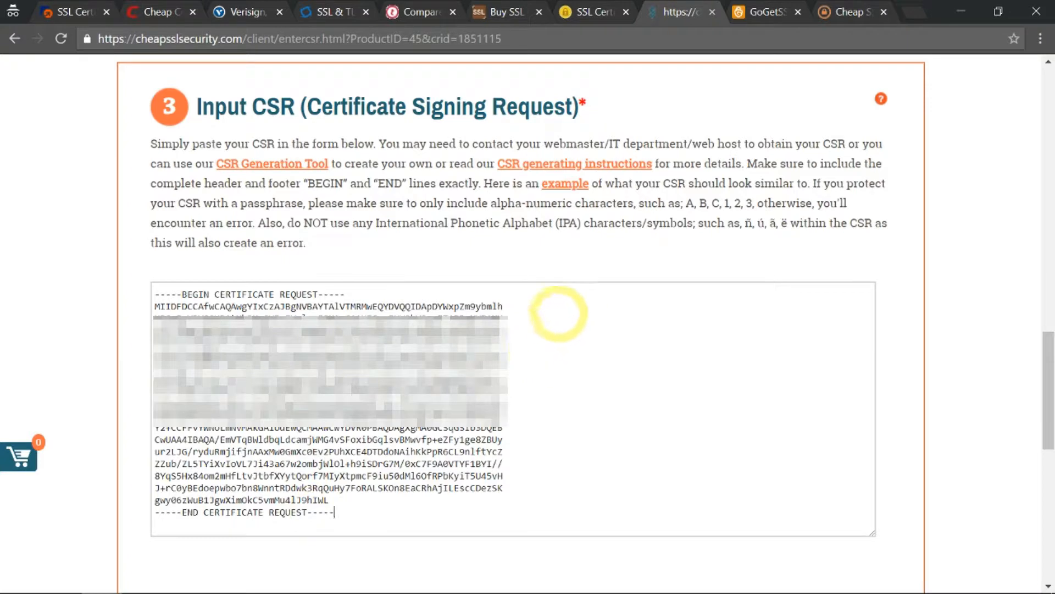
pyautogui.scroll(-4, 558, 316)
pyautogui.scroll(-3, 558, 313)
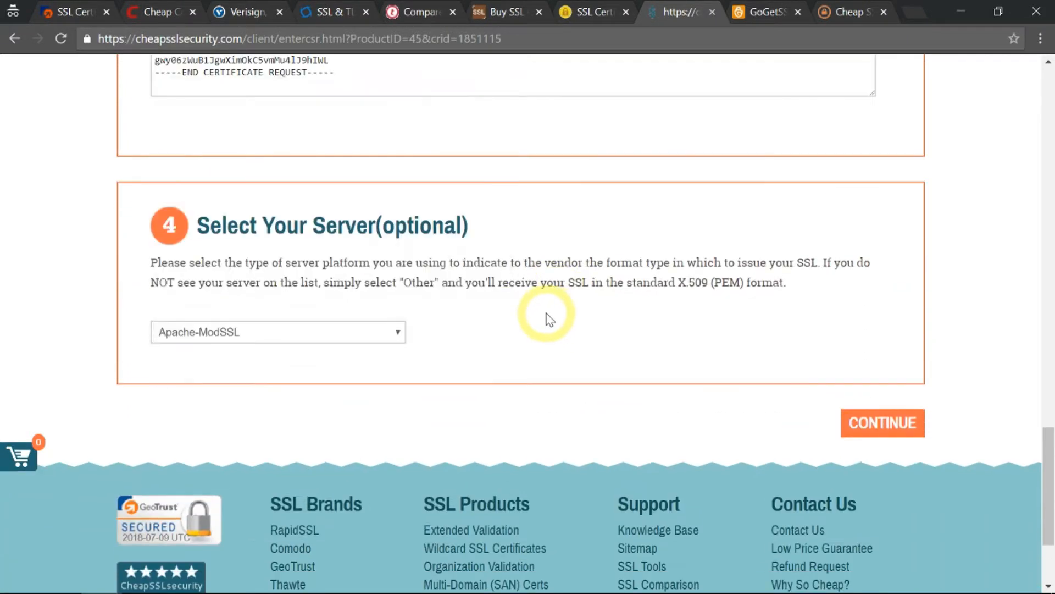
pyautogui.click(886, 431)
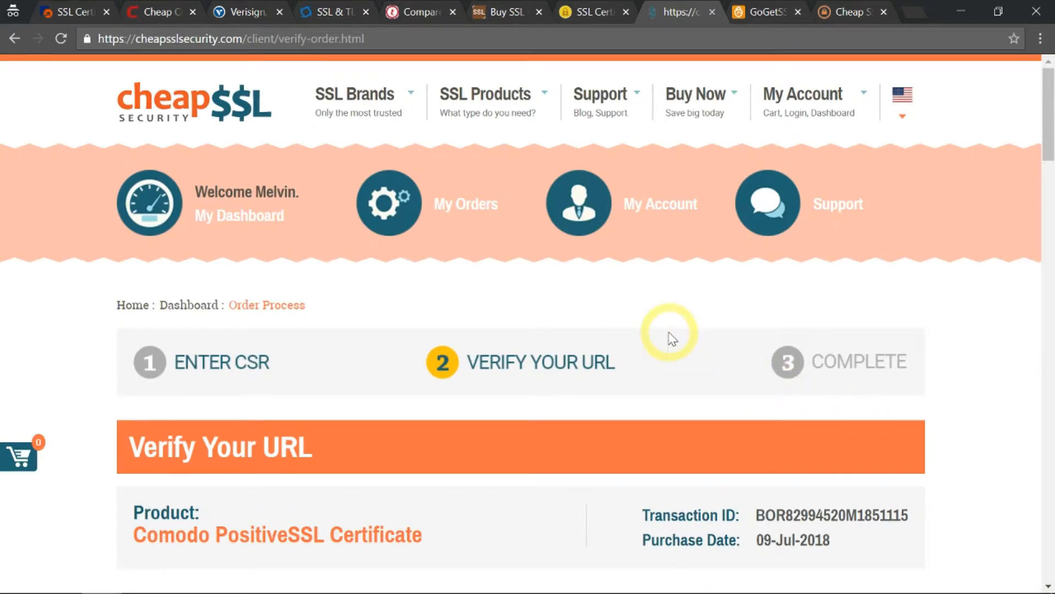
# Check the submitted domain, the organization and location details from the CSR, and the product information
pyautogui.scroll(-4, 708, 338)
pyautogui.scroll(-2, 728, 297)
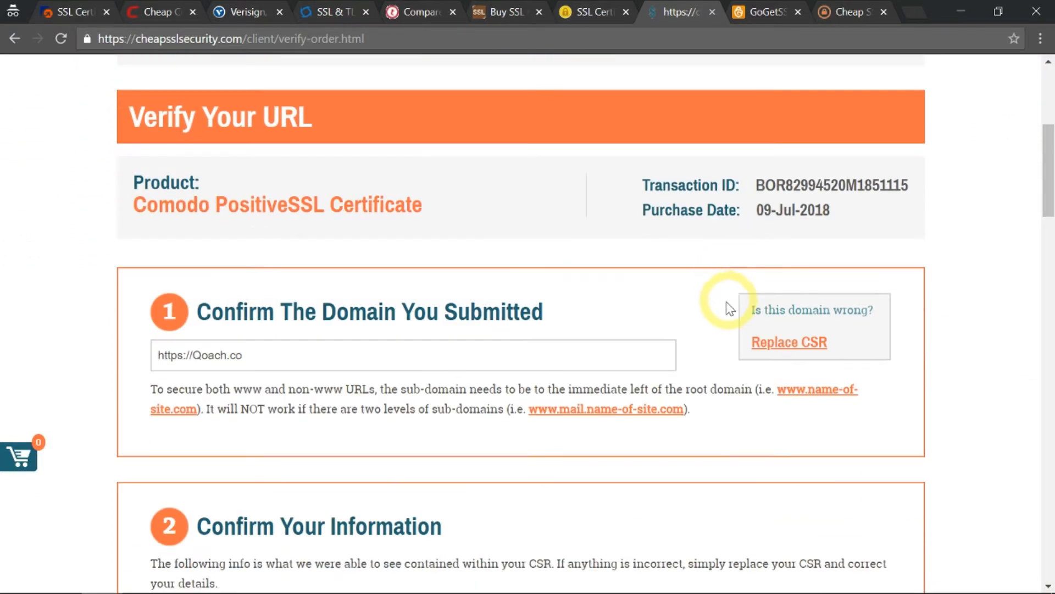
pyautogui.scroll(-2, 462, 346)
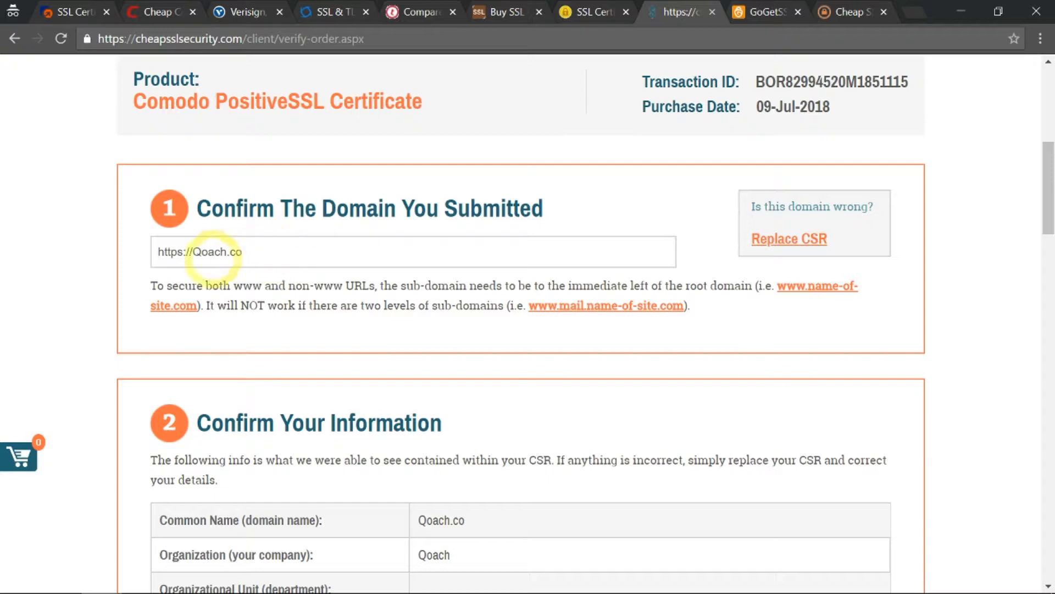
pyautogui.scroll(-1, 468, 265)
pyautogui.scroll(-2, 468, 265)
pyautogui.scroll(-2, 490, 273)
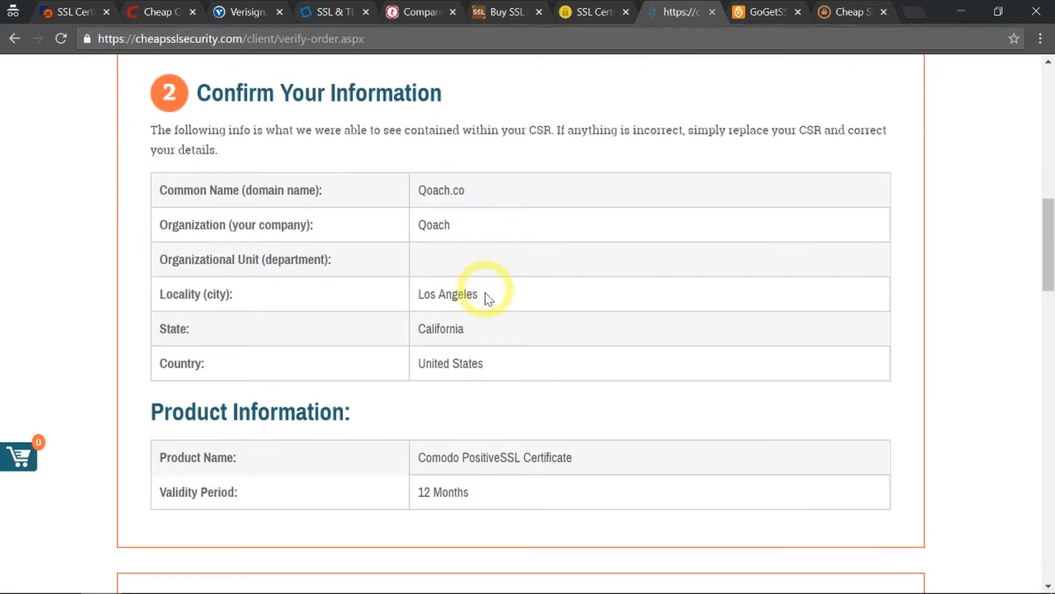
# Select an authorized administrator email address as the approver for Qoach.co
pyautogui.scroll(-2, 490, 295)
pyautogui.scroll(-5, 497, 299)
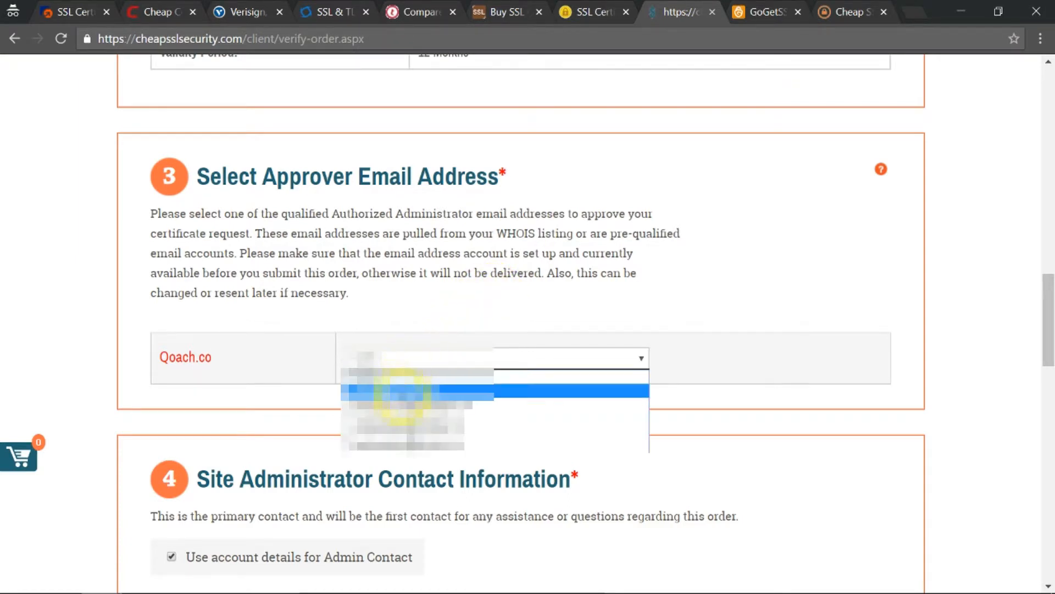
pyautogui.click(391, 390)
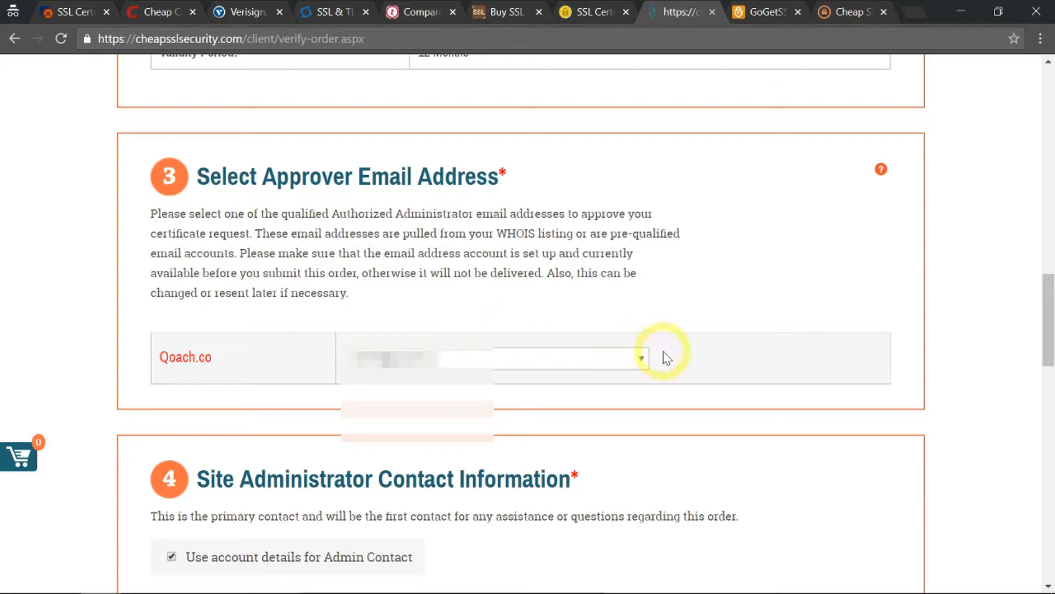
# Check the administrator and technical contact details and the subscriber agreement, and submit the certificate order
pyautogui.scroll(-8, 675, 363)
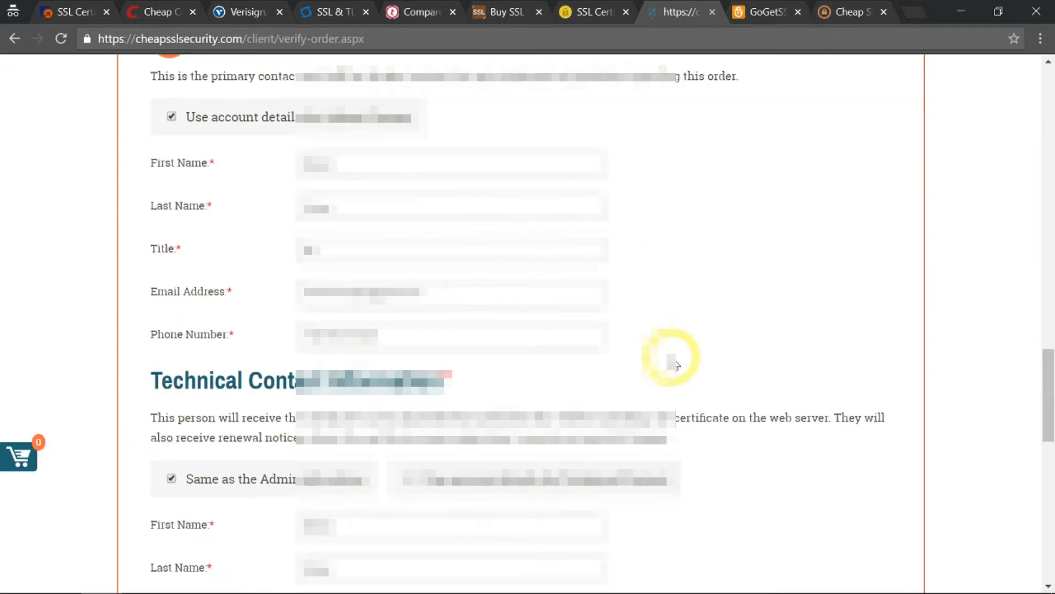
pyautogui.scroll(-8, 646, 285)
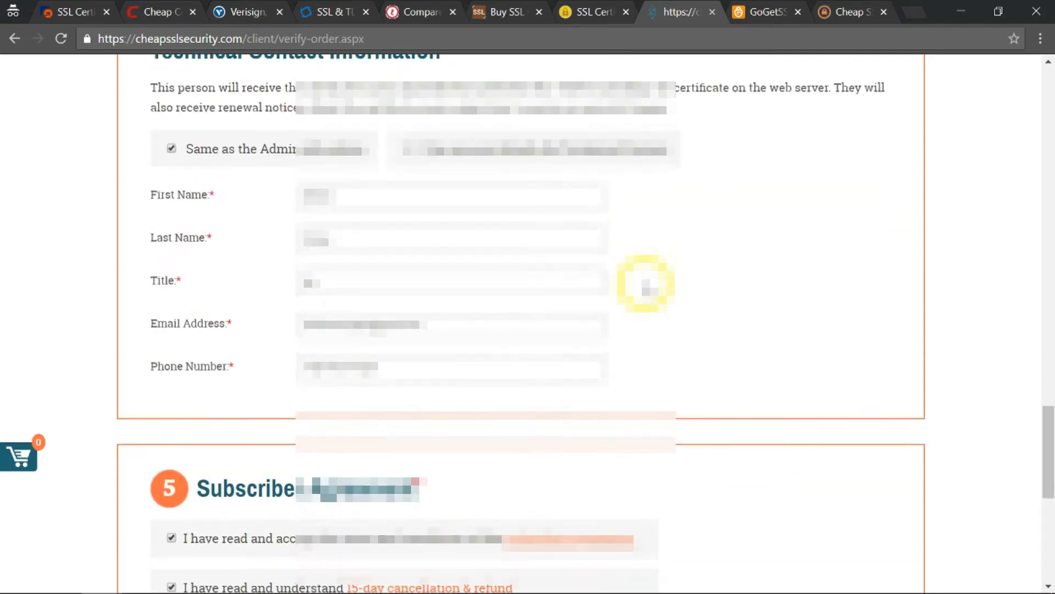
pyautogui.scroll(-4, 646, 285)
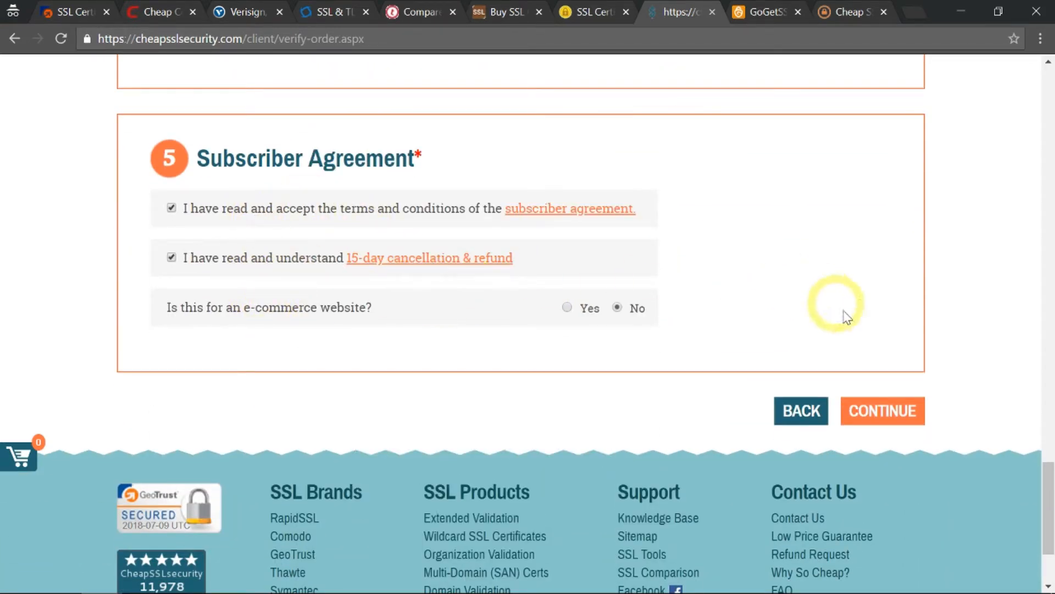
pyautogui.click(895, 416)
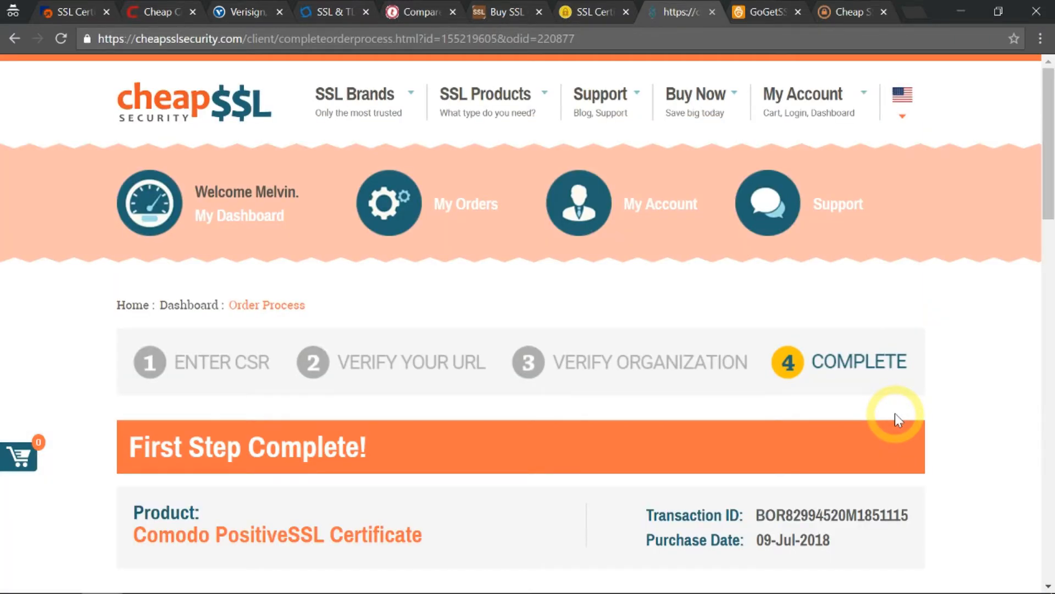
pyautogui.scroll(-4, 721, 360)
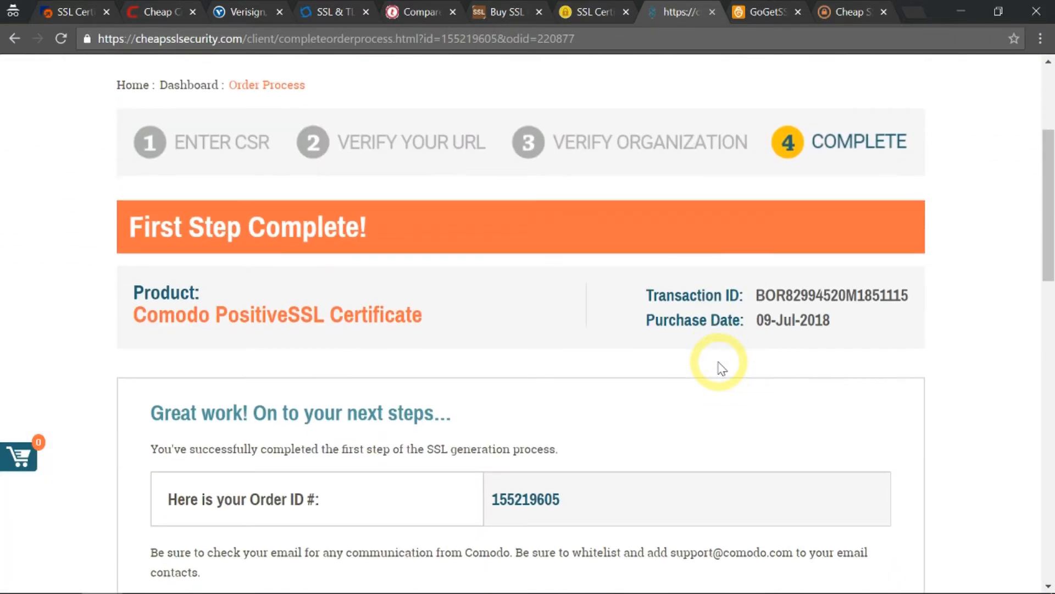
# Review the order completion page's next steps, order status guidance, and the installation and site seal instructions
pyautogui.scroll(-8, 721, 368)
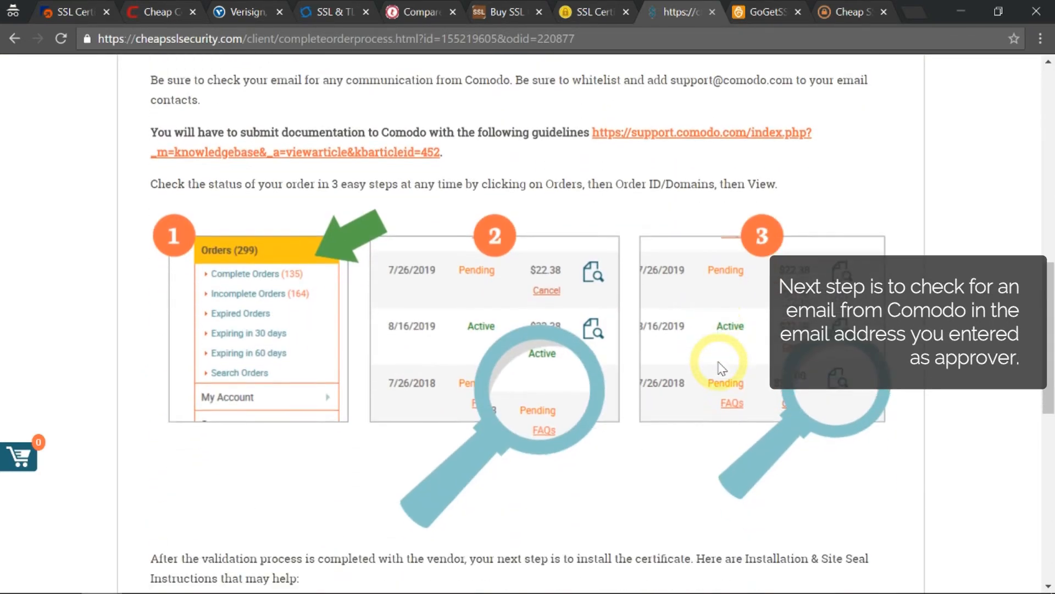
pyautogui.scroll(-7, 722, 368)
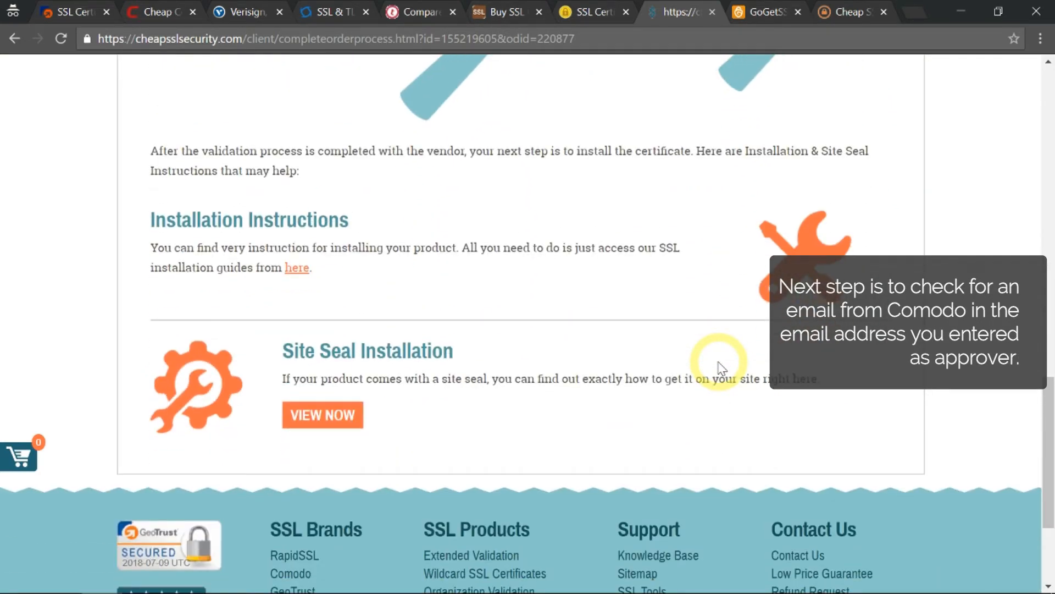
pyautogui.scroll(15, 721, 368)
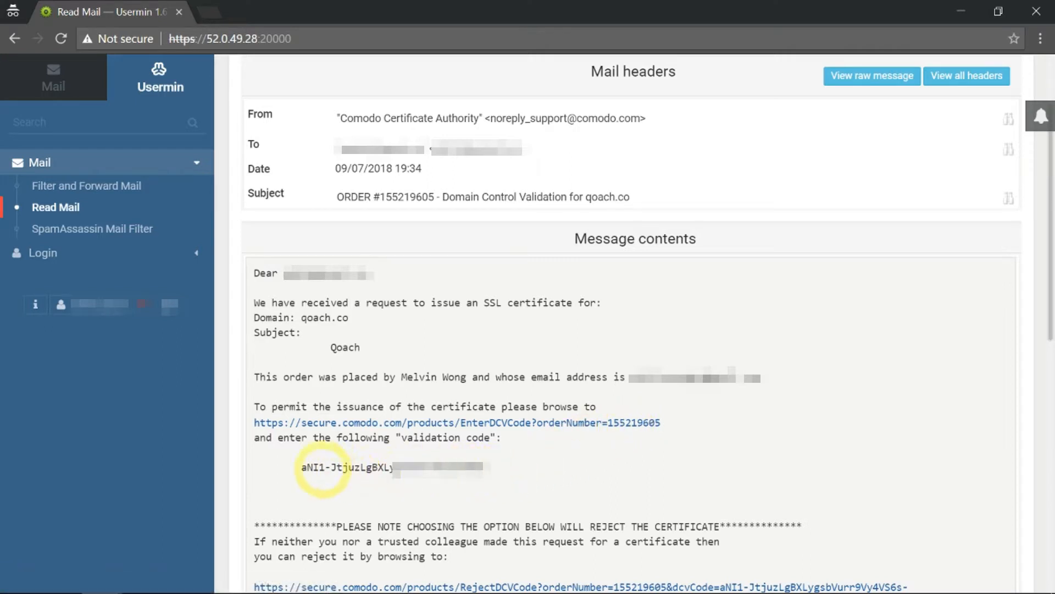
# Open the Comodo domain control validation link from the email in a new tab and copy the email's validation code
pyautogui.rightClick(573, 422)
pyautogui.click(600, 435)
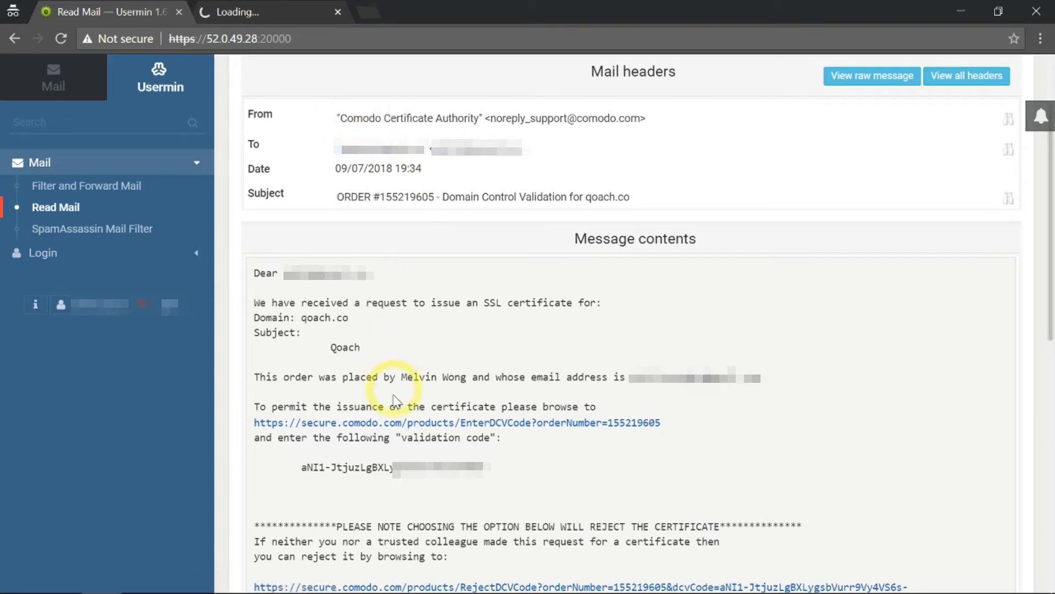
pyautogui.moveTo(486, 468); pyautogui.dragTo(302, 468)
pyautogui.rightClick(330, 467)
pyautogui.click(352, 479)
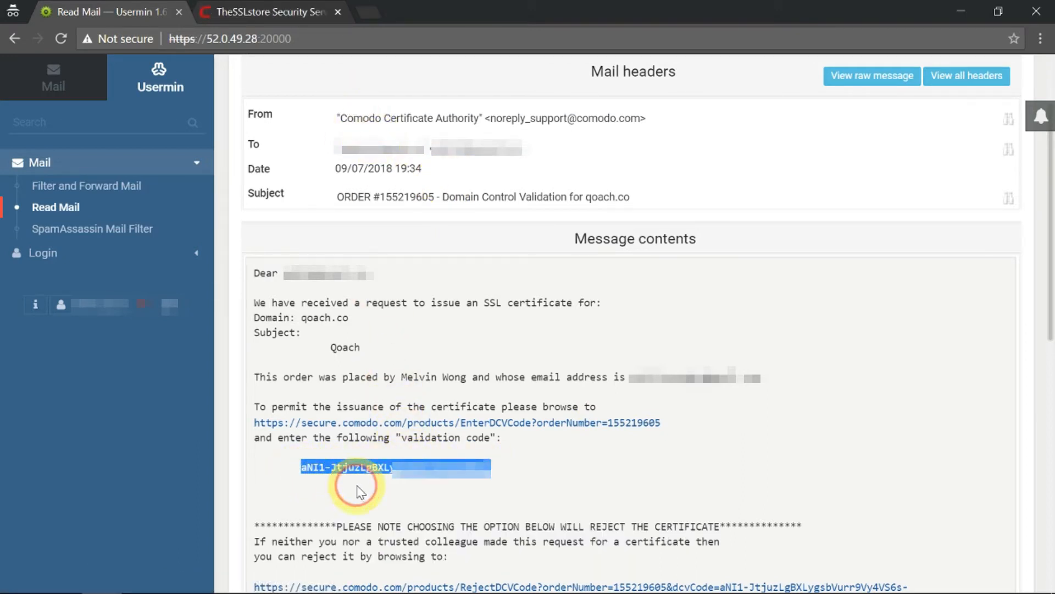
# Paste the validation code into Comodo's Domain Control Validation page, submit it, and close the validation window
pyautogui.click(290, 17)
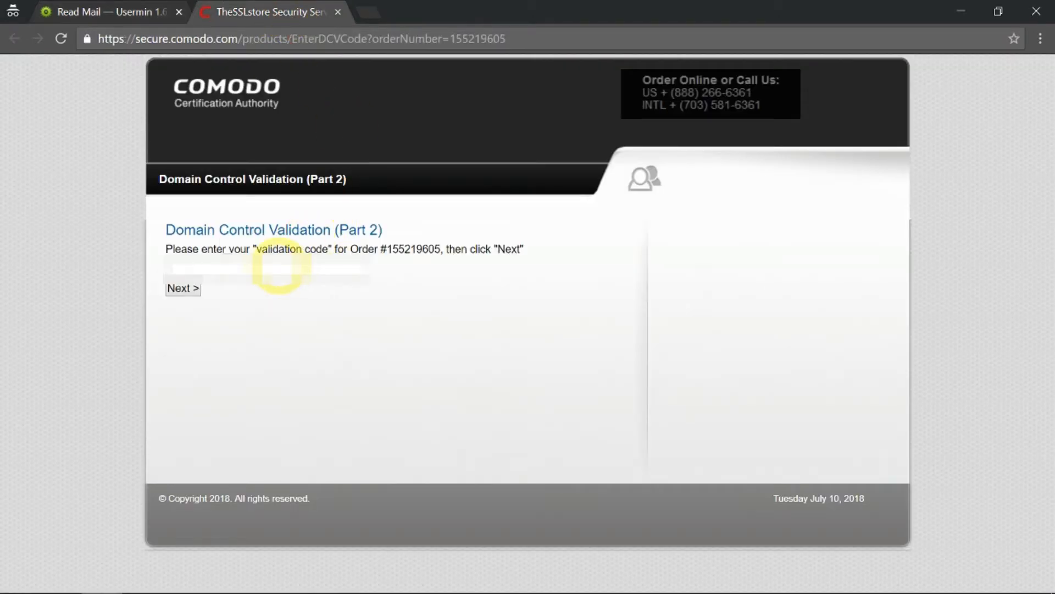
pyautogui.click(278, 269)
pyautogui.rightClick(280, 269)
pyautogui.click(324, 366)
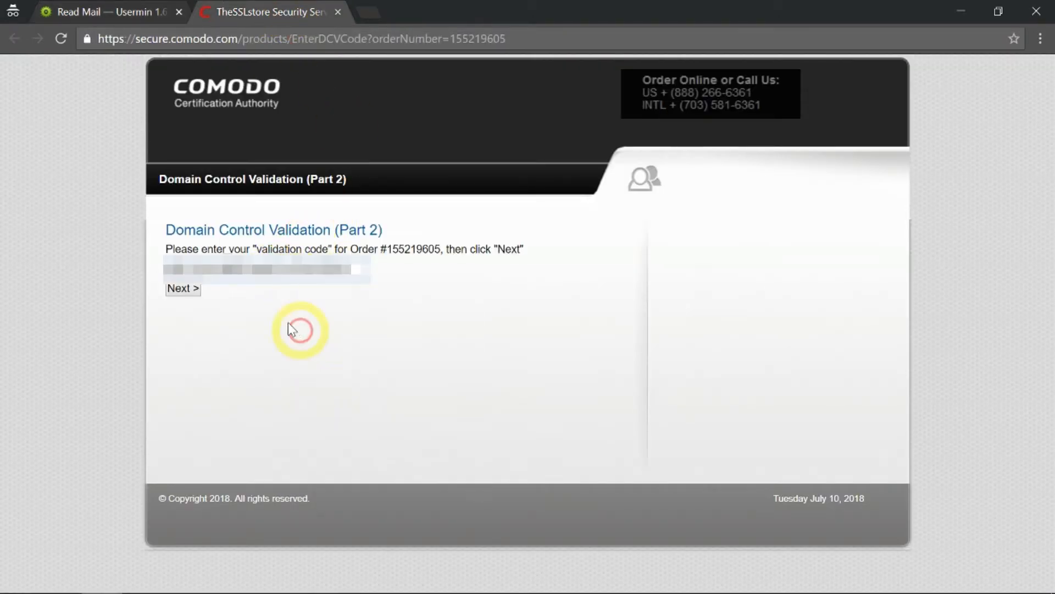
pyautogui.click(184, 290)
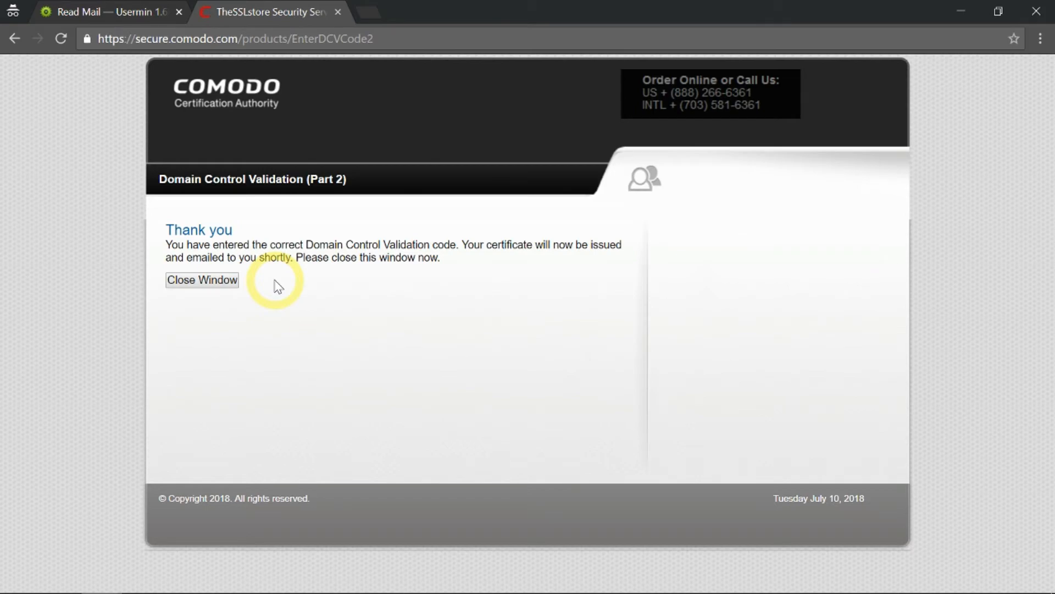
pyautogui.click(207, 282)
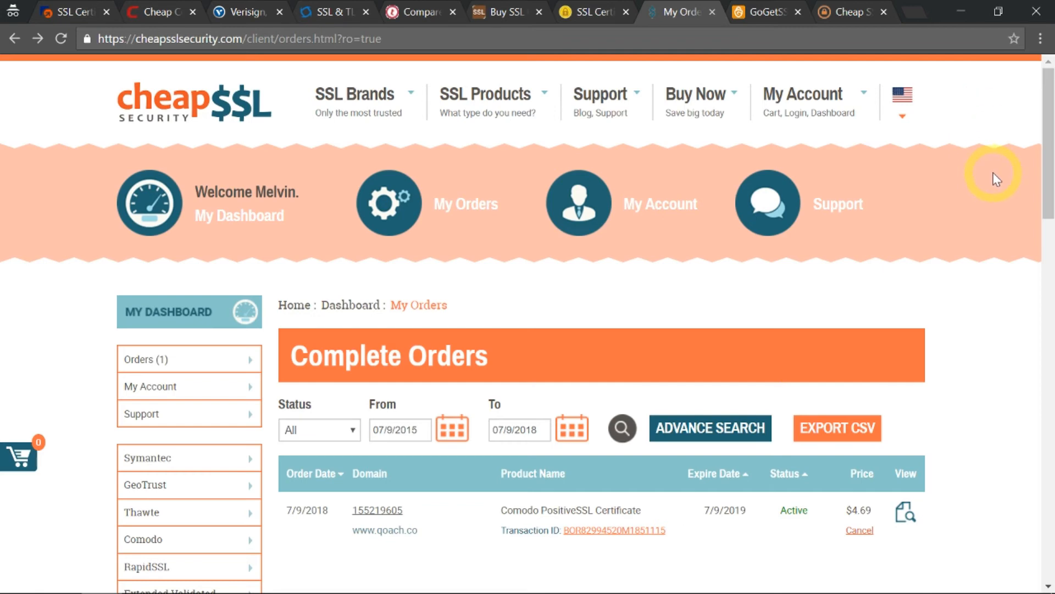
pyautogui.scroll(-4, 989, 171)
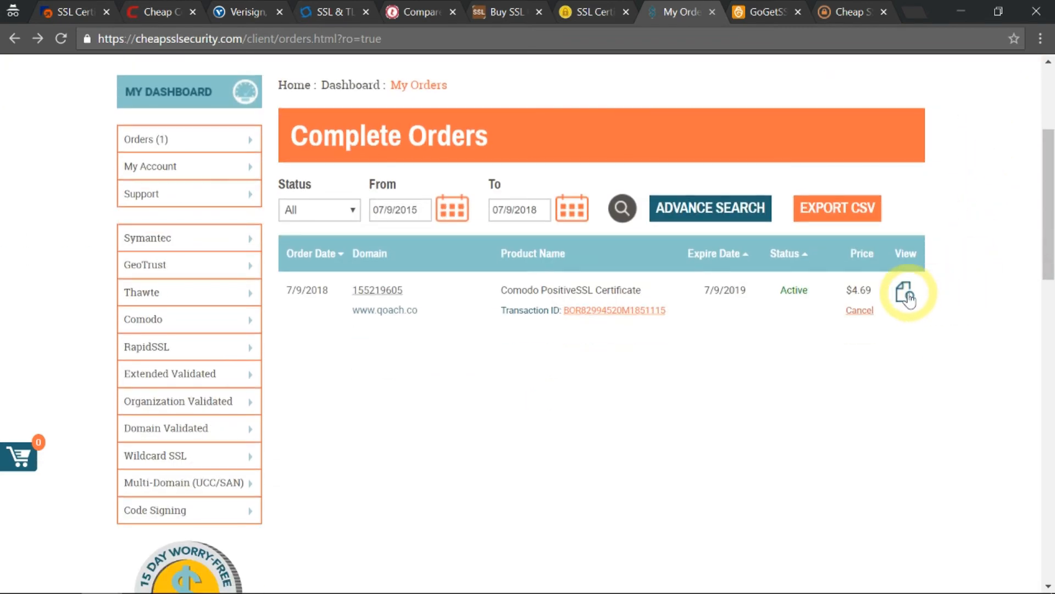
pyautogui.click(907, 295)
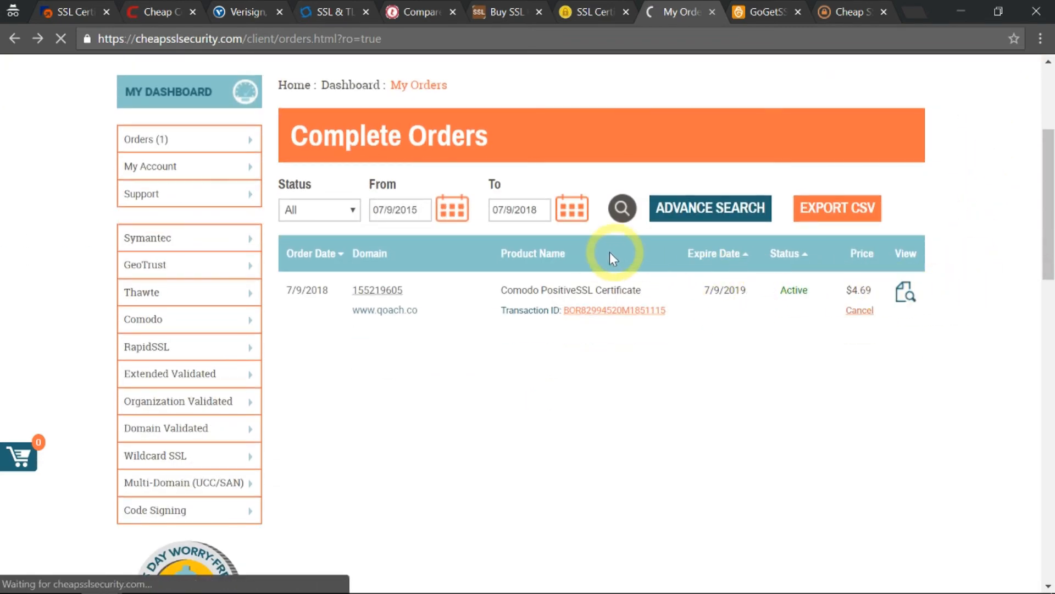
pyautogui.scroll(-15, 599, 269)
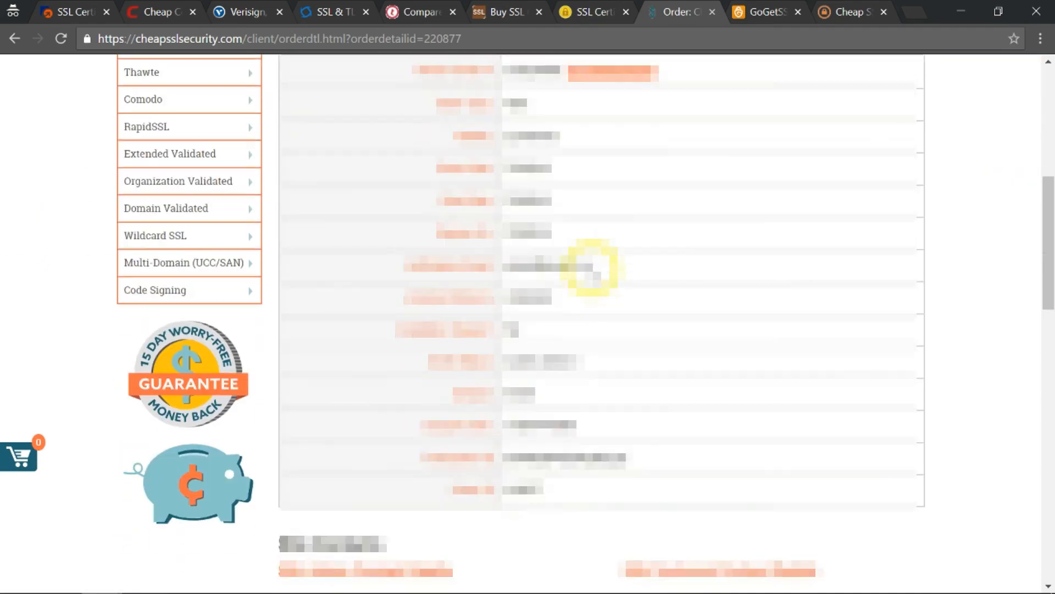
pyautogui.scroll(2, 578, 277)
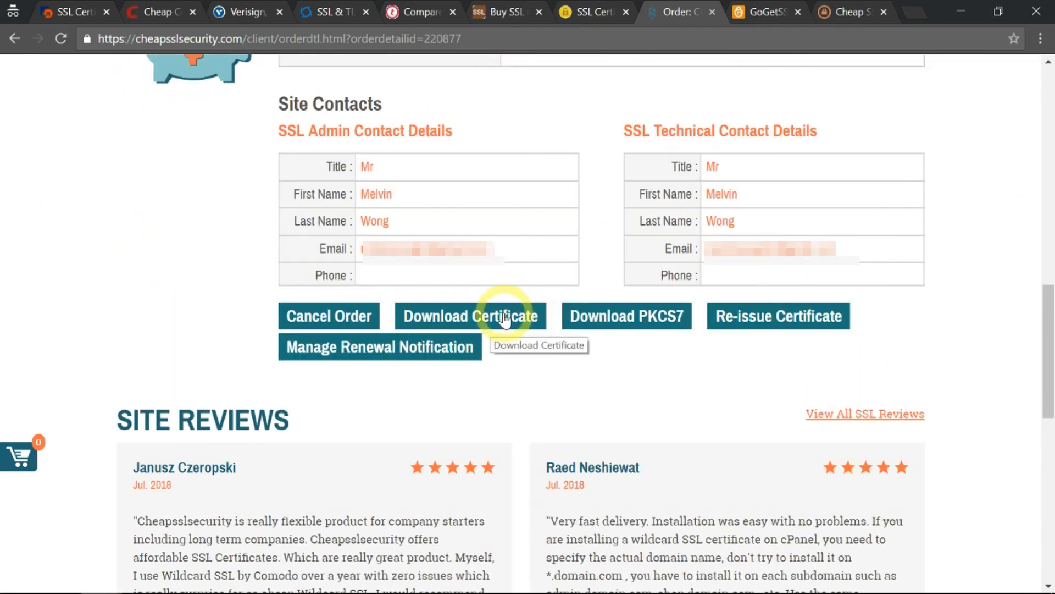
pyautogui.click(505, 319)
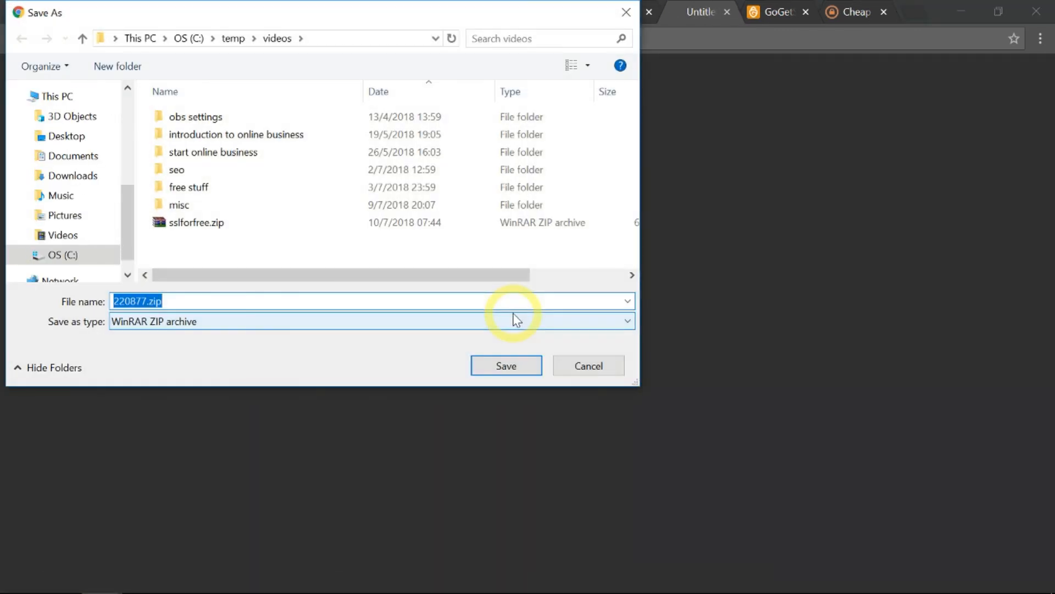
pyautogui.click(505, 366)
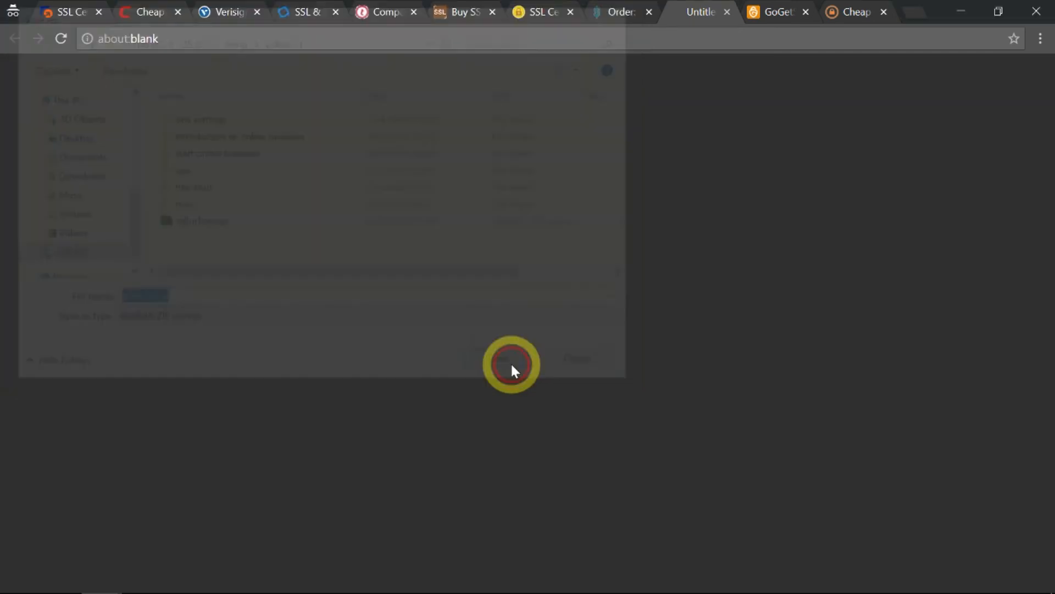